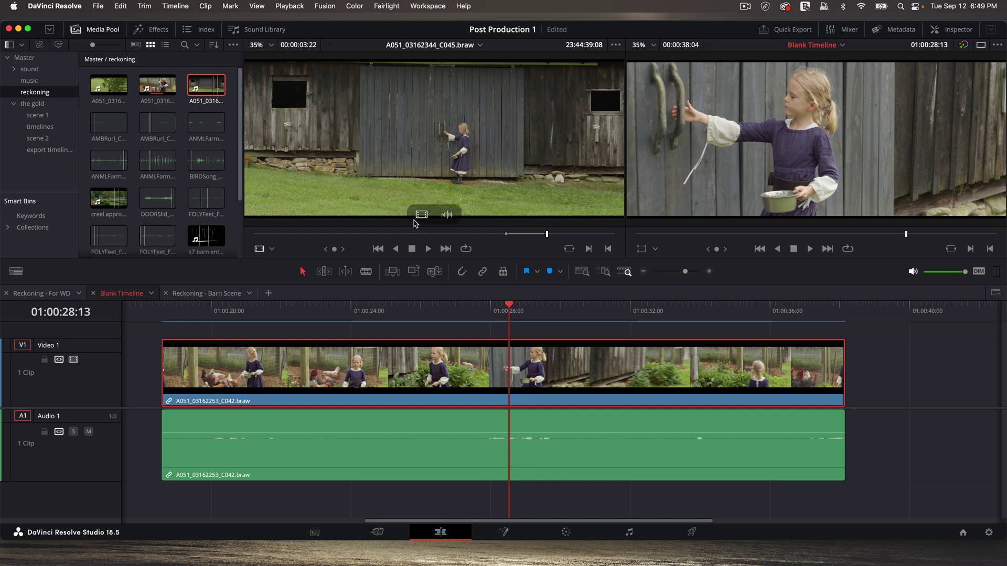
Mark In and Out around the 4:10 barn clip stretch where the girl walks to the door
click(476, 185)
drag(547, 234, 504, 236)
key(i)
key(space)
Park the timeline playhead at 01:00:24:10 and insert the marked barn clip there with F9
key(space)
key(o)
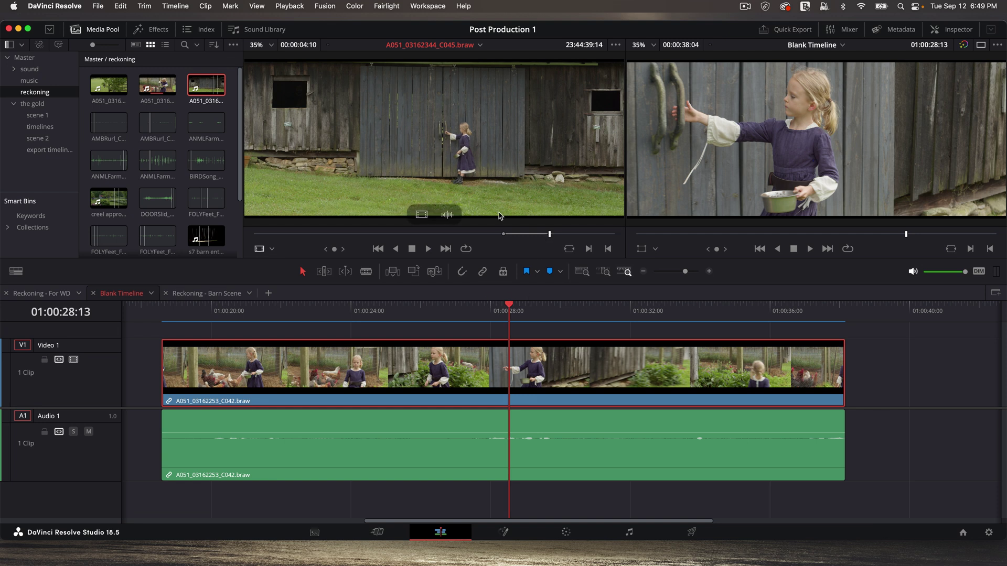
click(303, 304)
key(space)
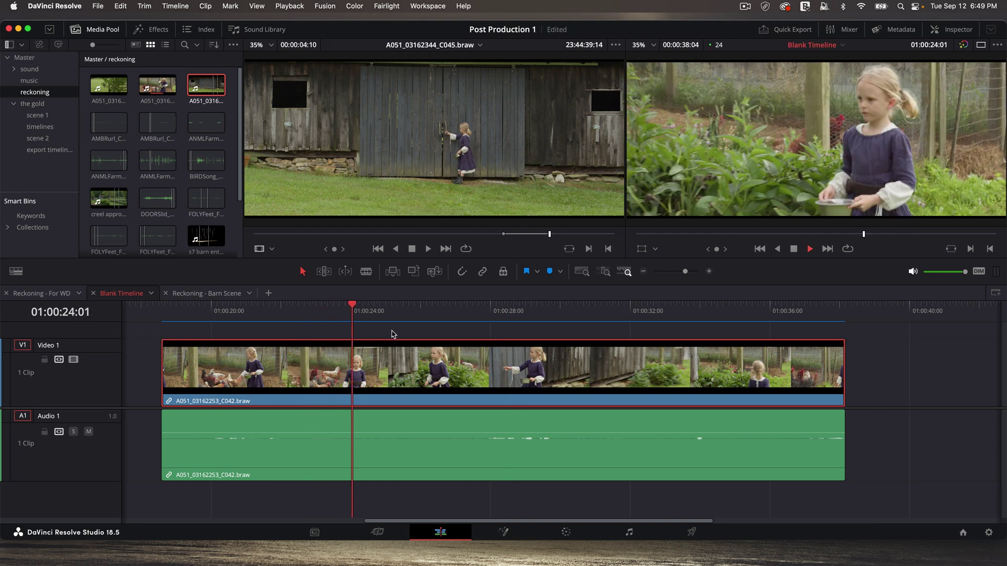
Play back the new barn clip edit and park the playhead at 01:00:24:00
key(space)
key(F9)
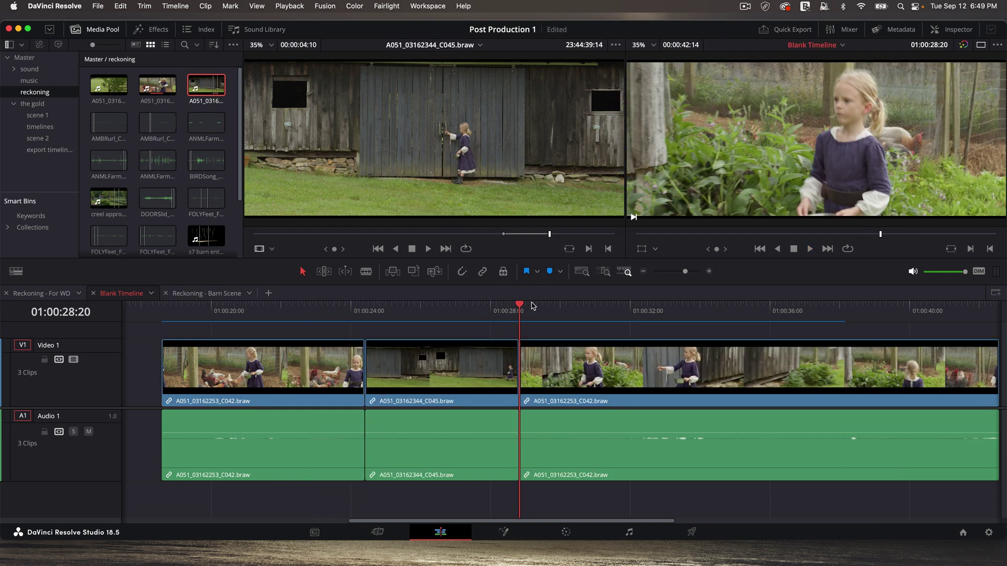
drag(352, 315, 344, 316)
key(space)
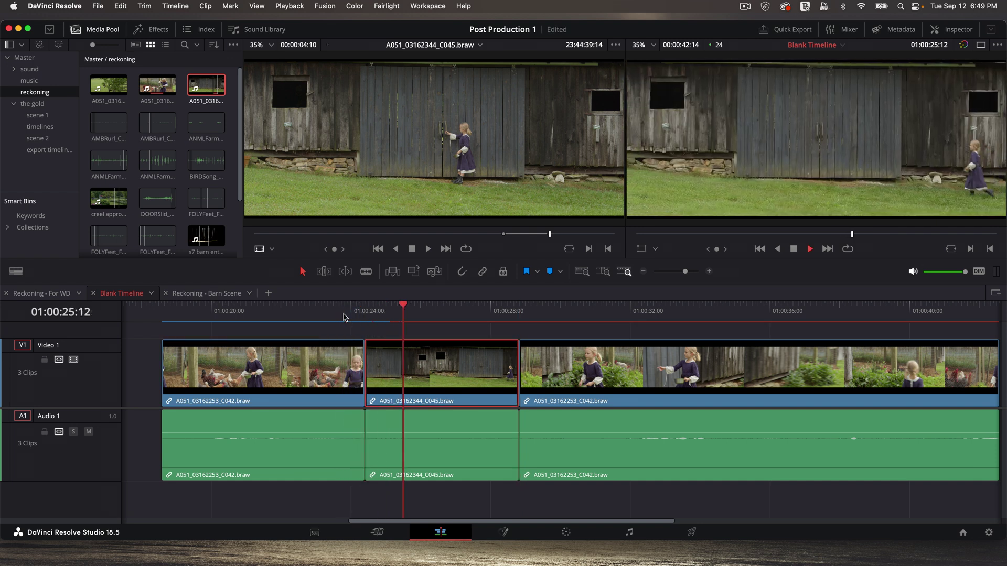
key(space)
mouse_move(345, 319)
mouse_down()
mouse_move(366, 314)
mouse_move(341, 315)
mouse_move(351, 314)
mouse_up()
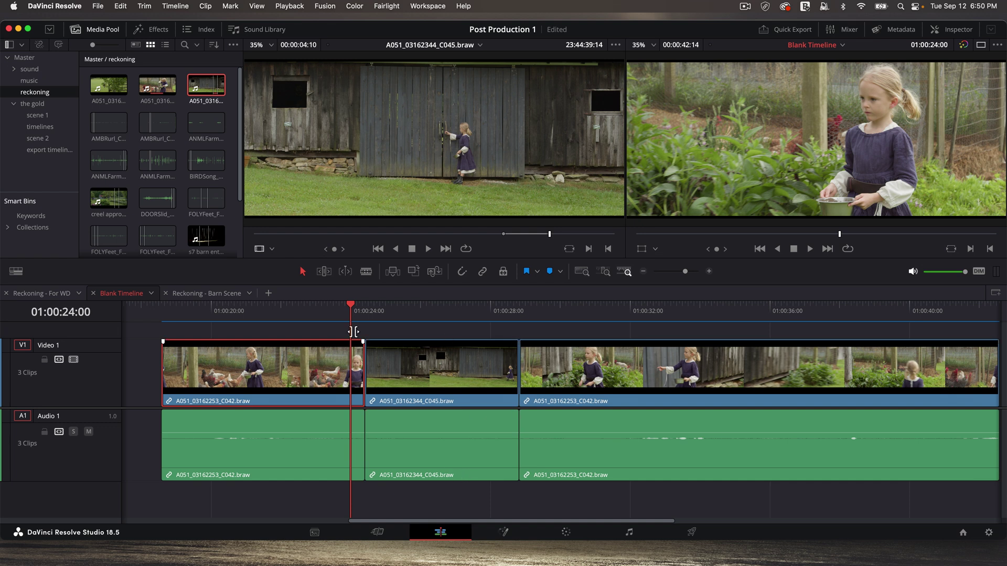
Ripple-extend the first clip's out point by about a second, then pull back to +00:19
drag(347, 306, 309, 307)
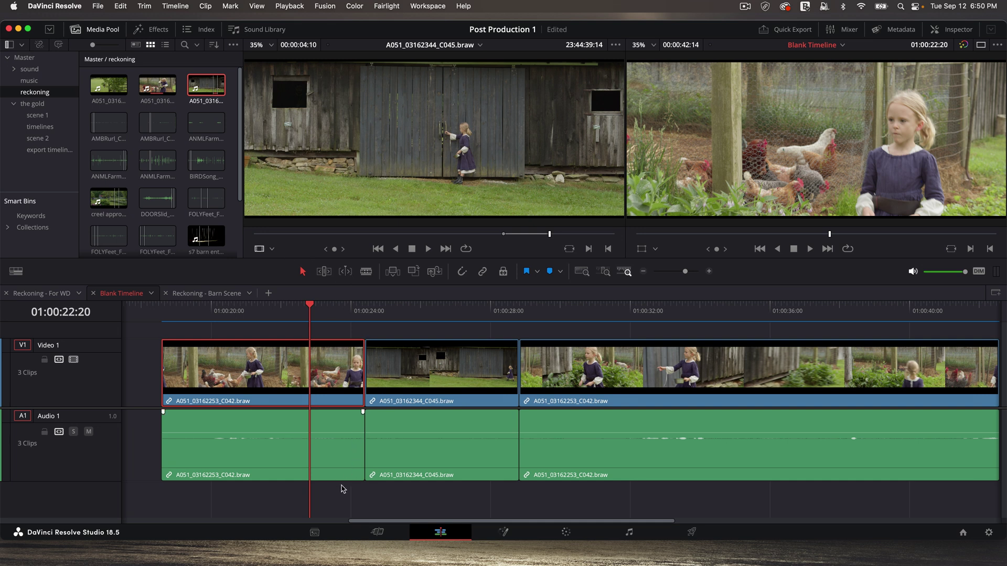
click(342, 470)
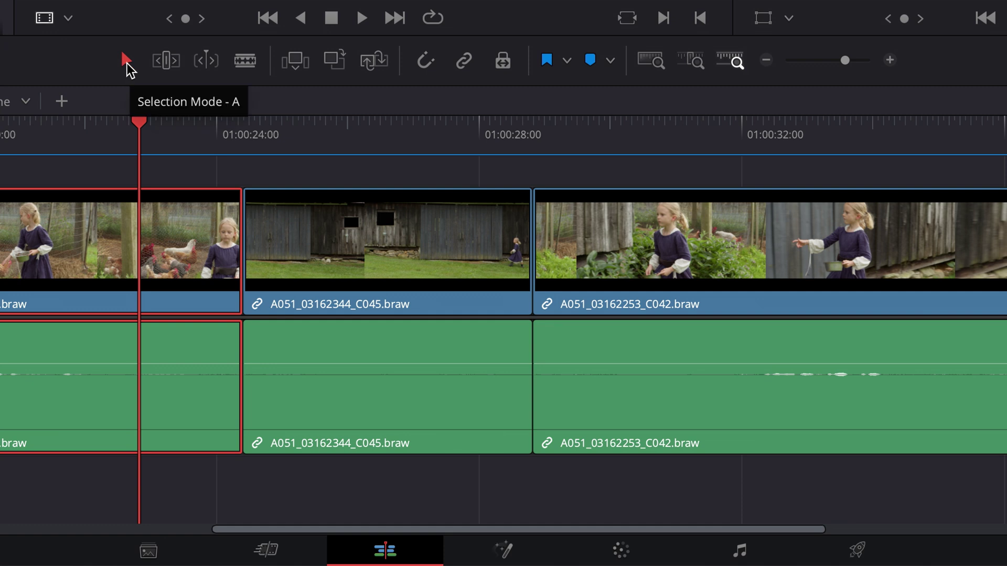
click(166, 62)
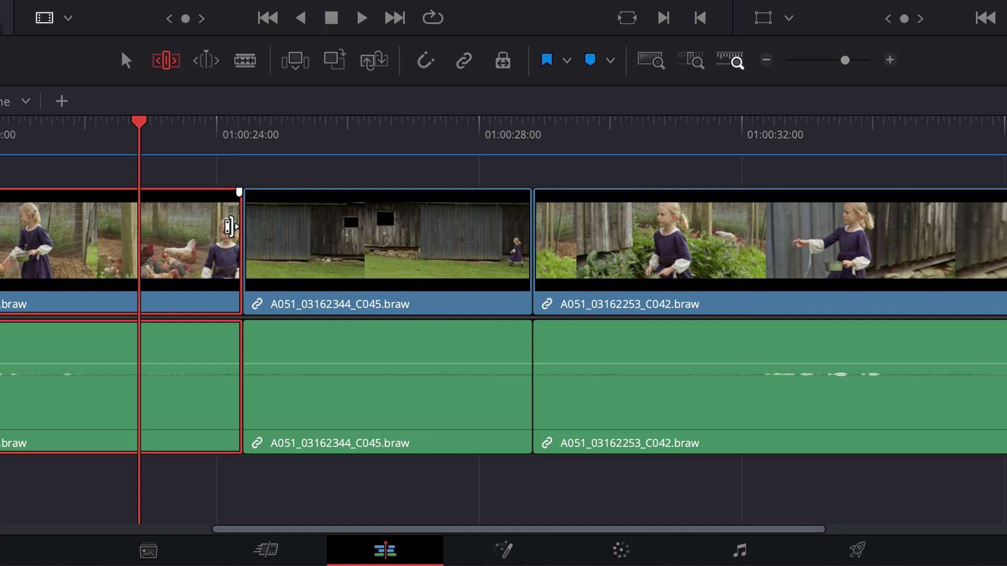
click(229, 226)
drag(229, 226, 336, 228)
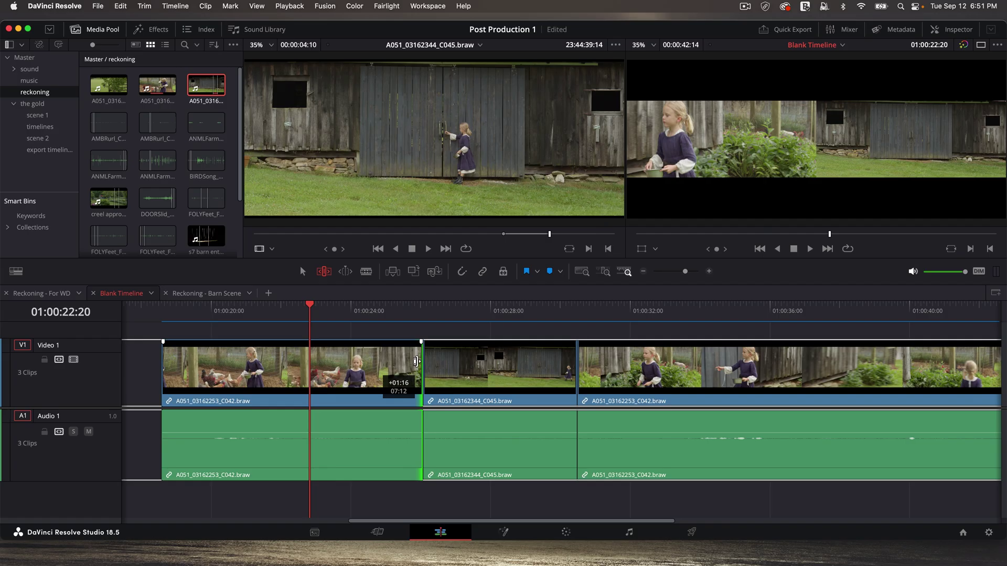
drag(417, 361, 378, 362)
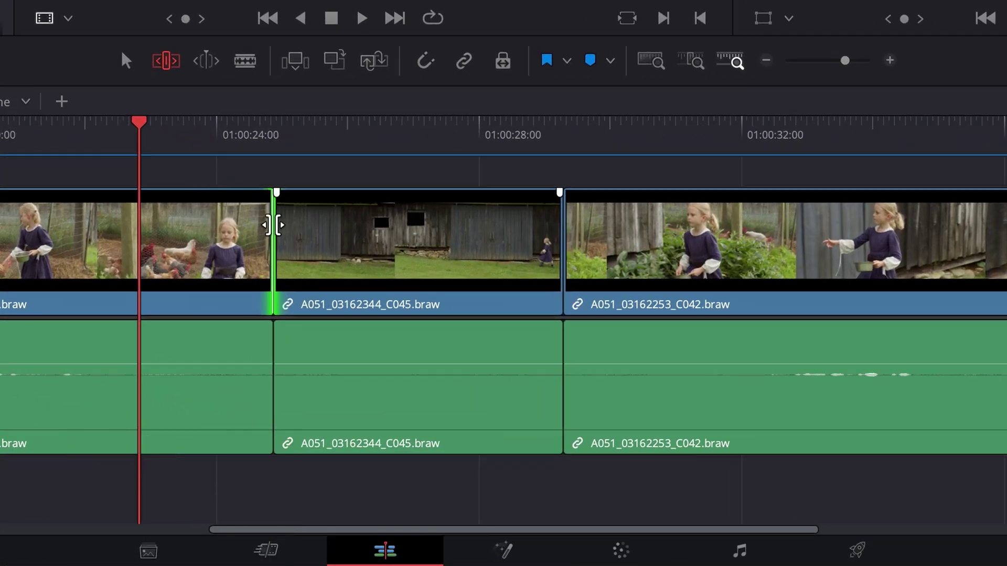
click(272, 225)
drag(273, 225, 388, 228)
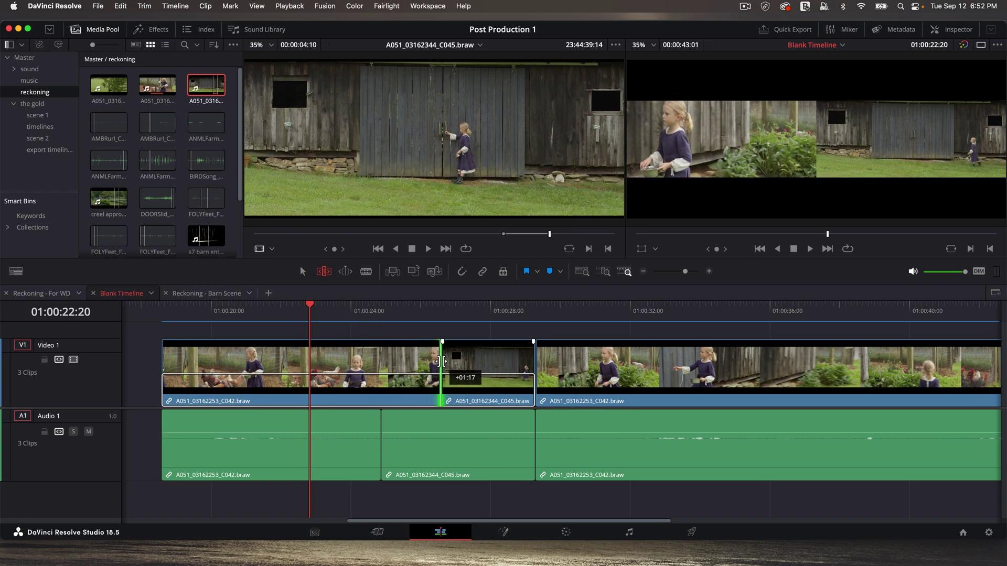
drag(442, 362, 402, 362)
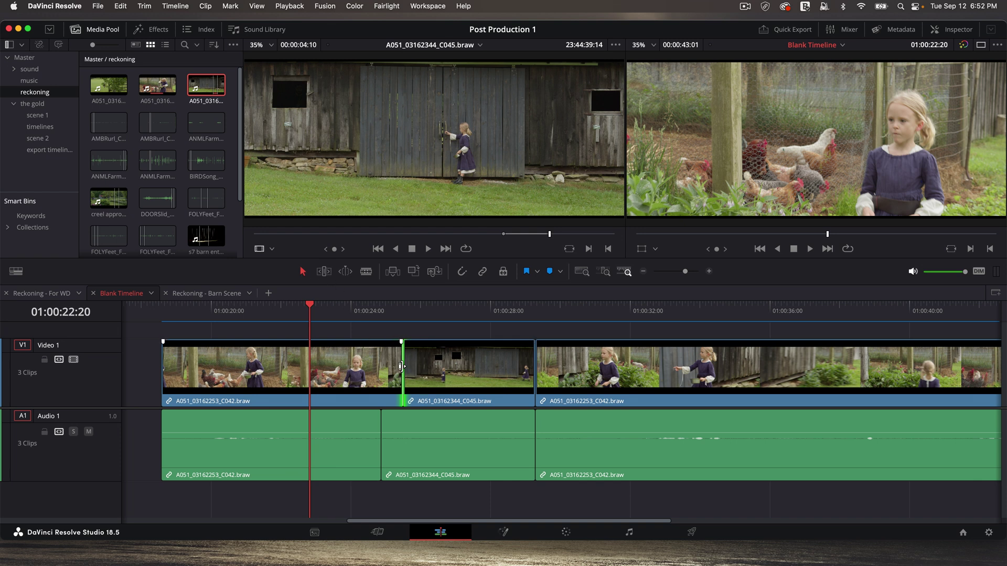
Roll the cut back in line with the audio cut, then slip the barn video to +00:11
drag(402, 363, 382, 364)
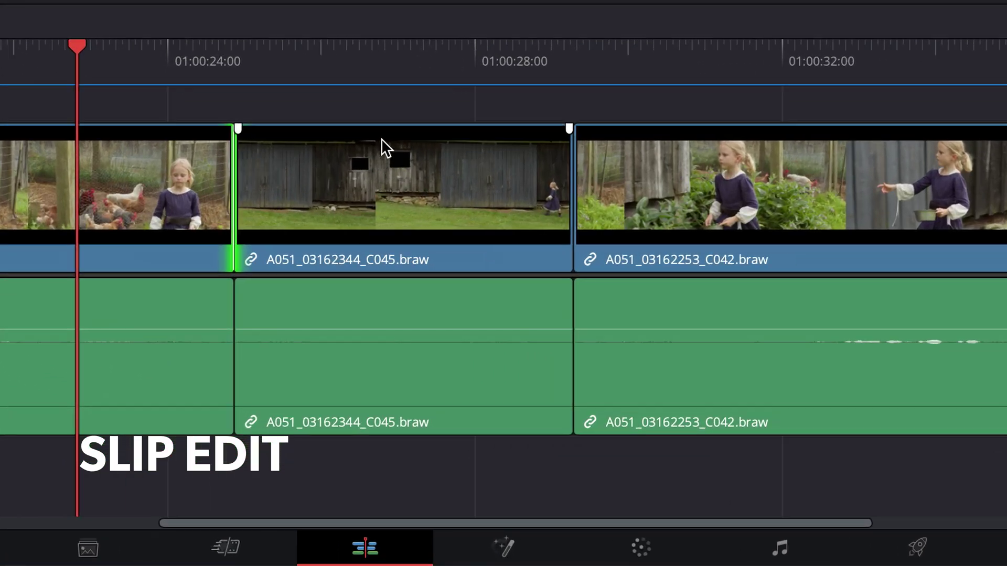
key(t)
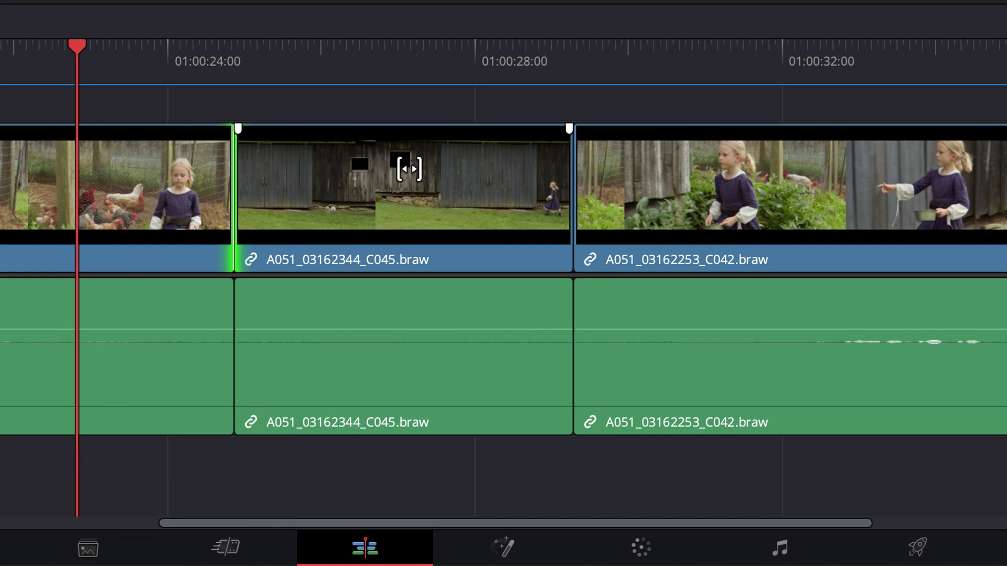
drag(409, 169, 317, 173)
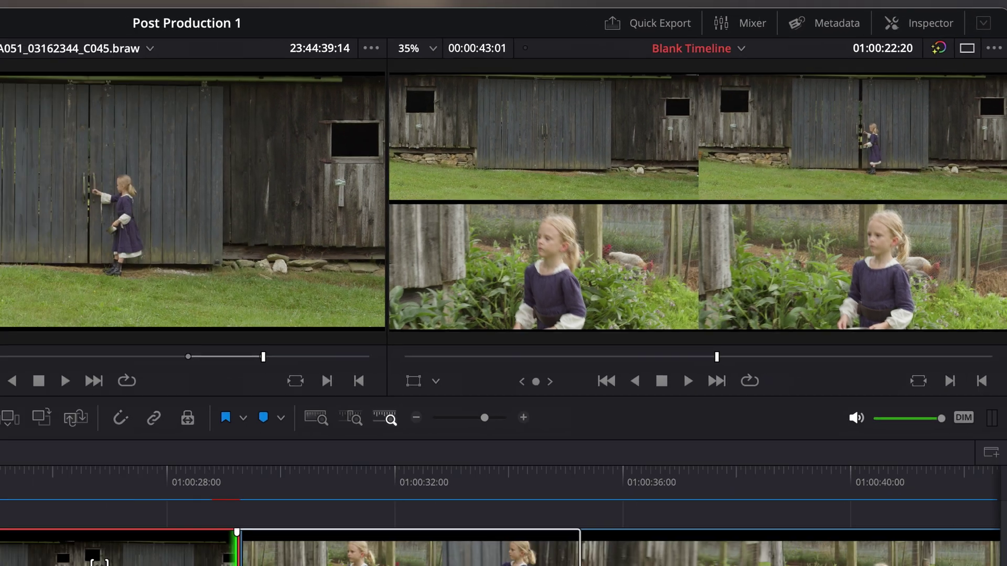
drag(393, 457, 393, 457)
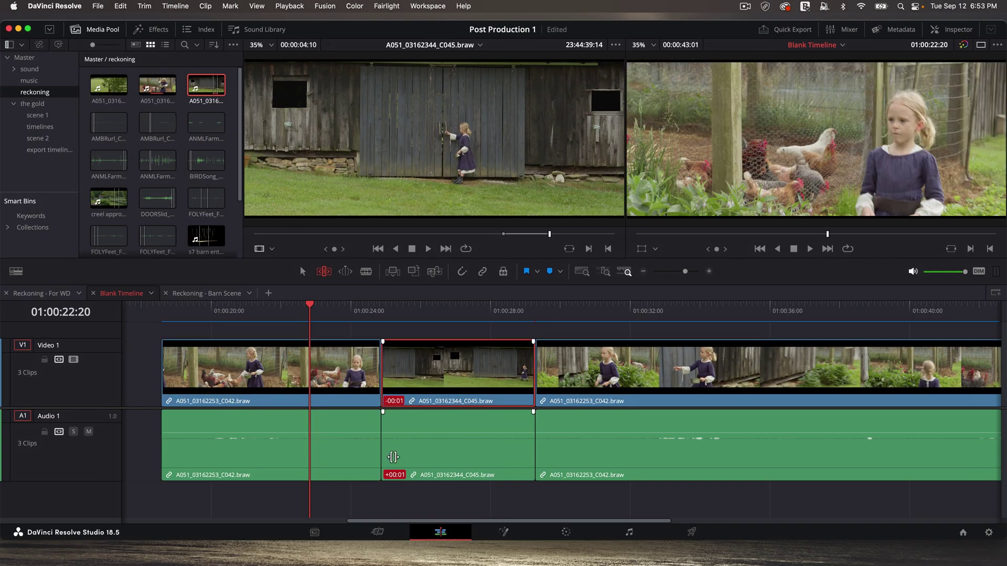
key(shift+comma)
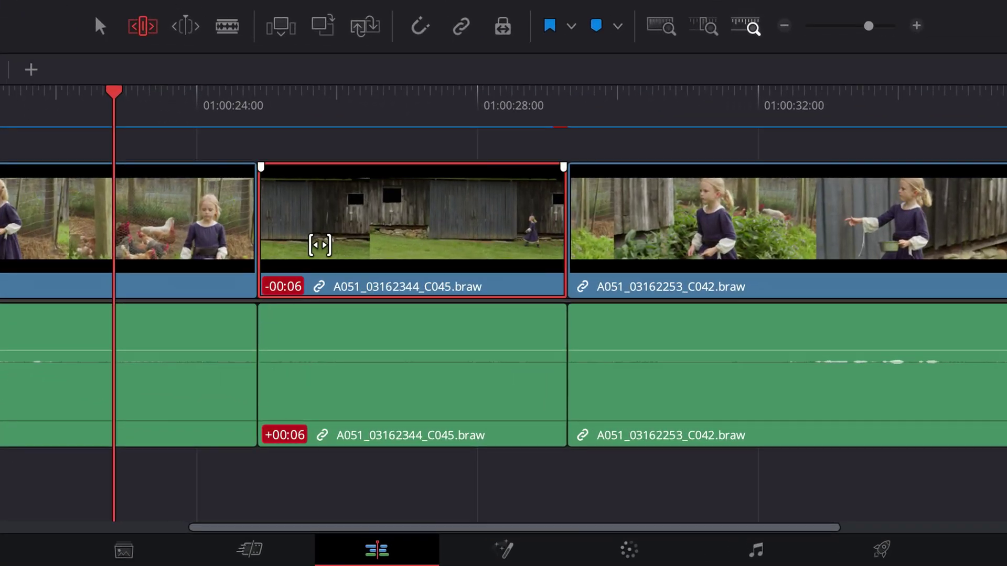
drag(319, 245, 398, 215)
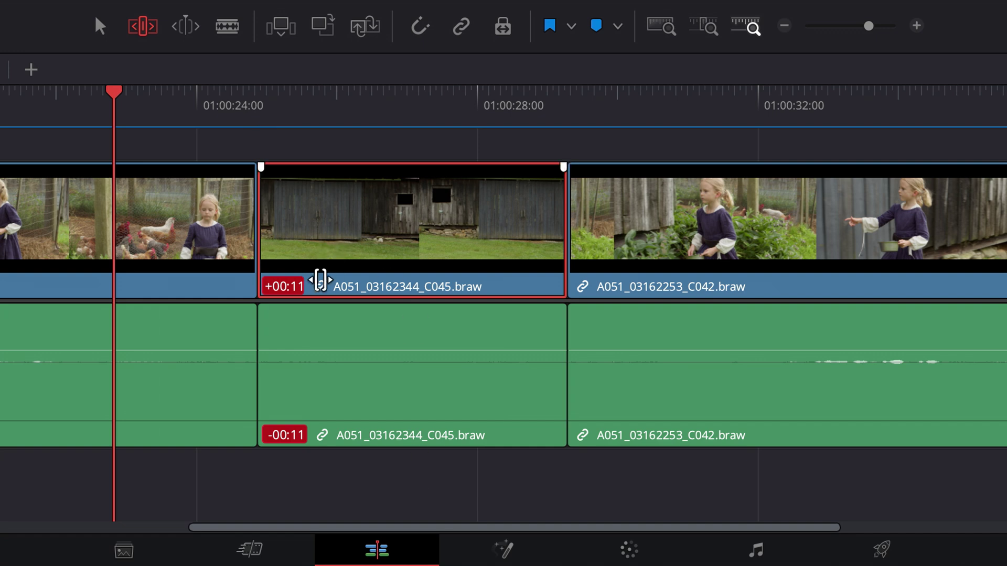
drag(396, 262, 343, 217)
Select the barn clip's audio with its video and slip both together
click(99, 26)
click(348, 273)
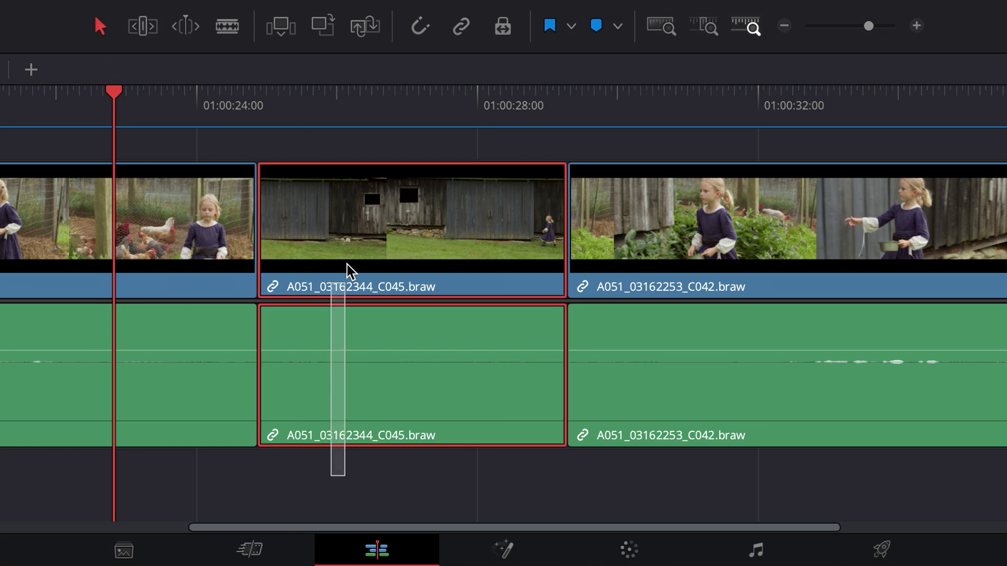
click(141, 30)
drag(385, 203, 420, 206)
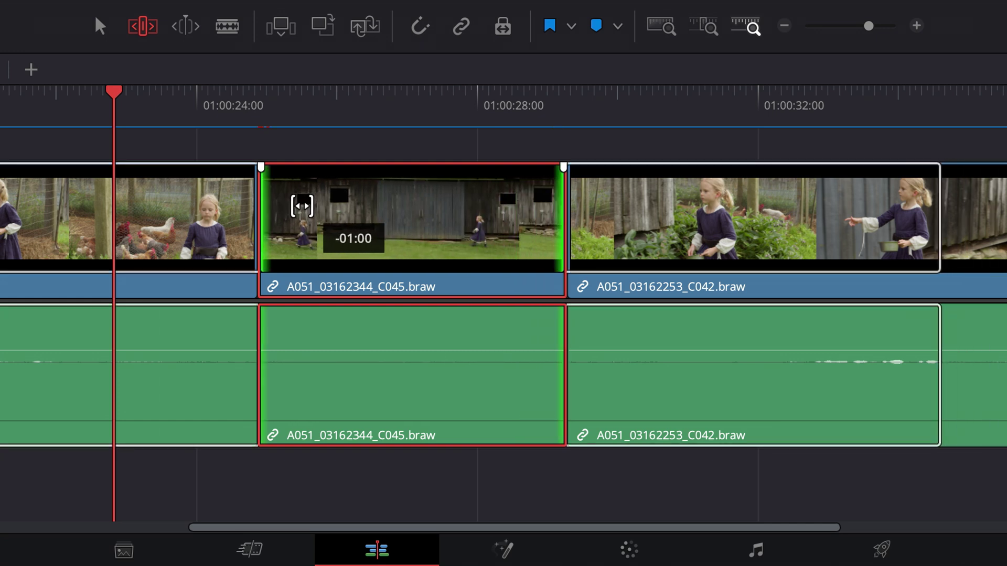
drag(300, 205, 413, 205)
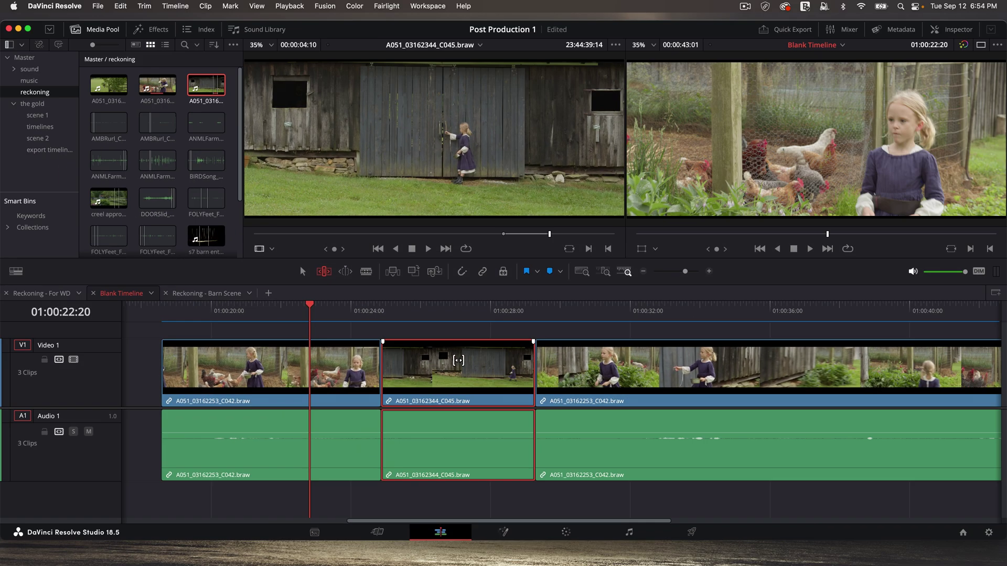
Move the barn clip later, delete the gap after it, and slide it right between neighbours
key(a)
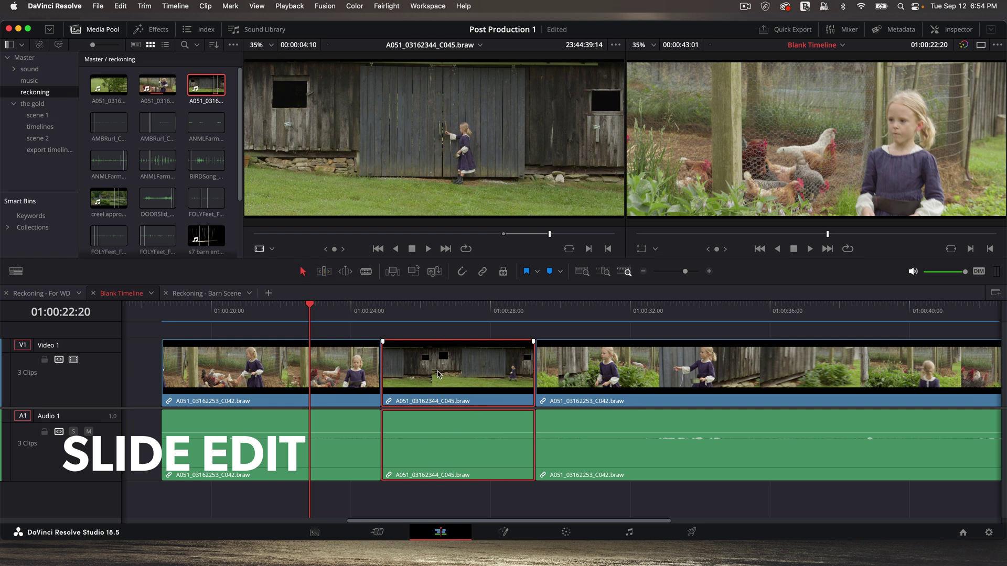
drag(453, 373, 491, 358)
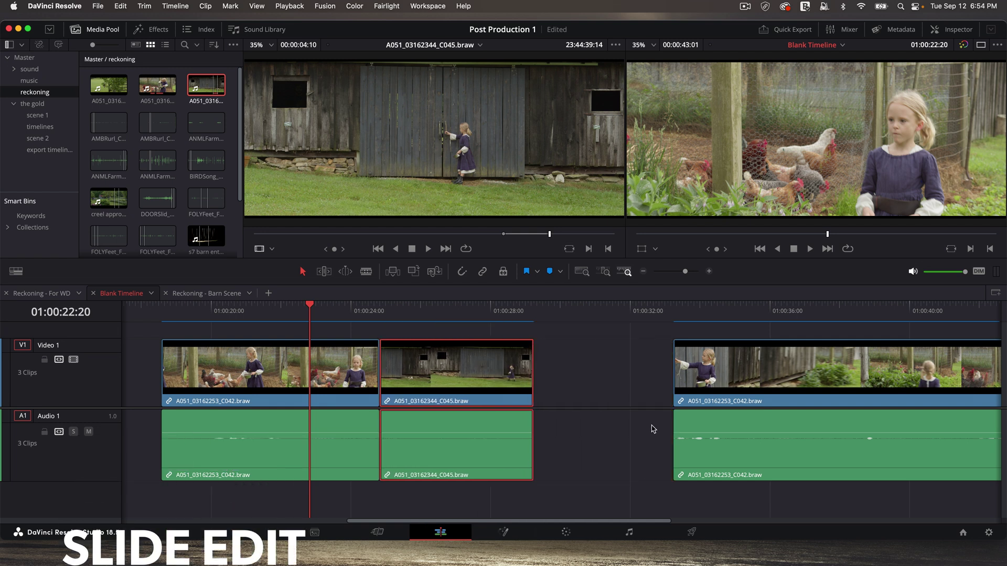
click(627, 431)
key(BackSpace)
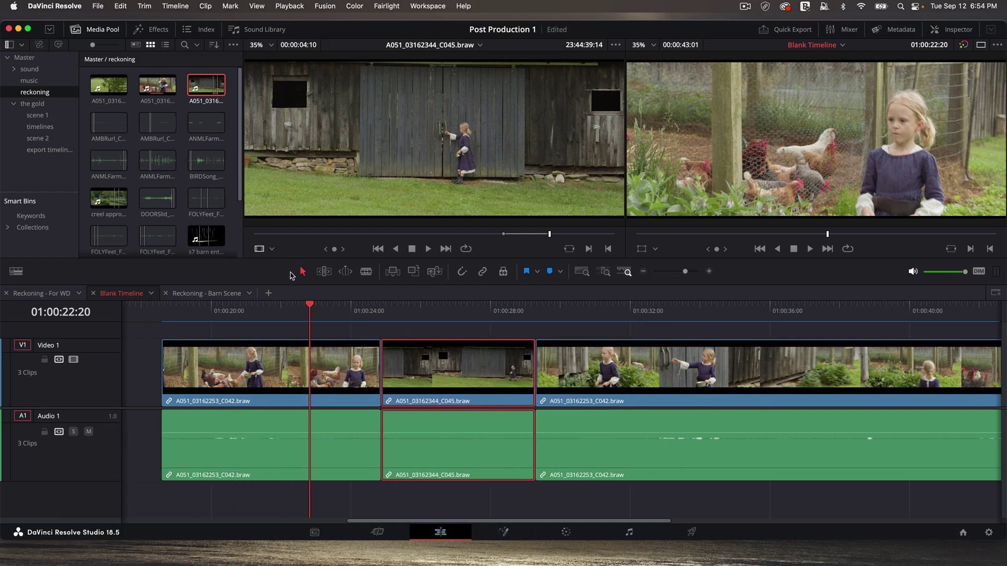
click(324, 271)
drag(498, 398, 550, 397)
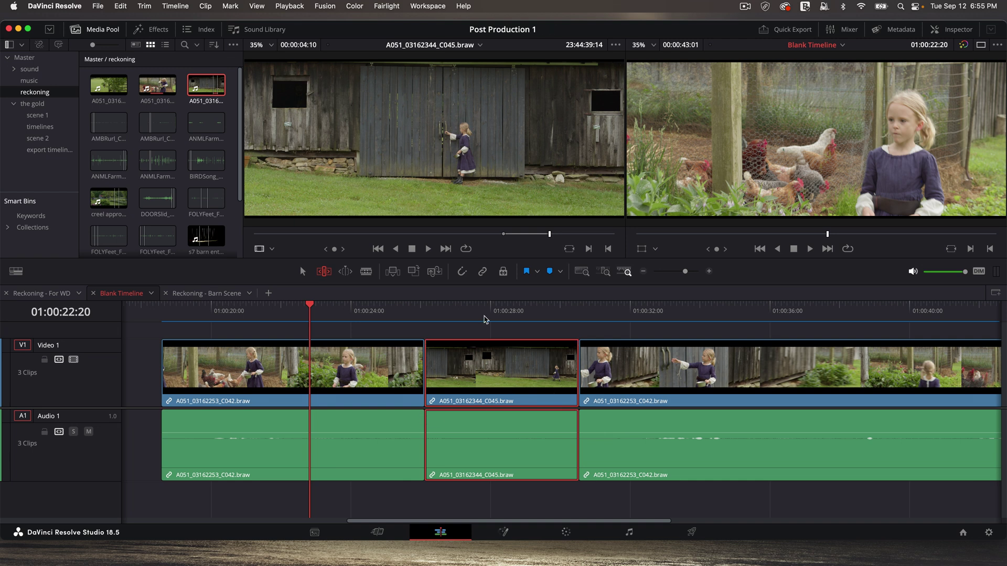
Nudge the barn clip's slide a few frames later, then several frames earlier
key(period)
key(period)
key(period)
key(period)
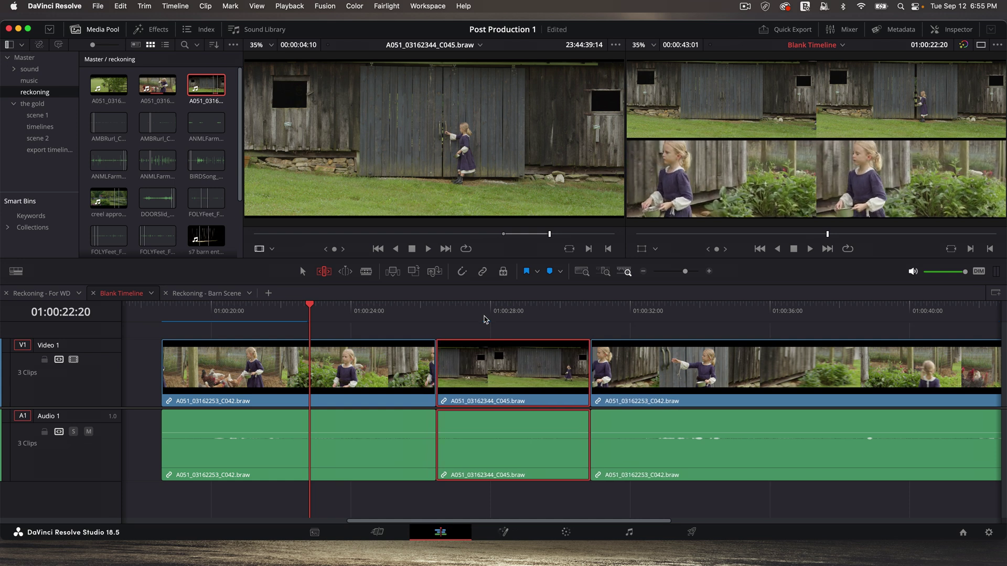
key(comma)
key(comma)
key(comma)
key(comma)
key(comma)
key(comma)
key(comma)
key(comma)
key(comma)
key(comma)
key(comma)
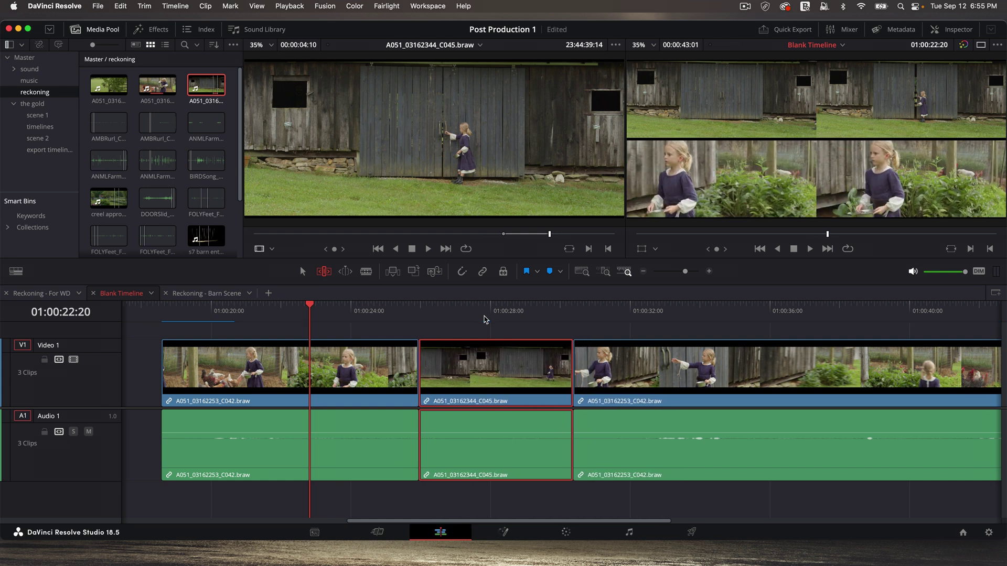
key(shift+comma)
key(shift+comma)
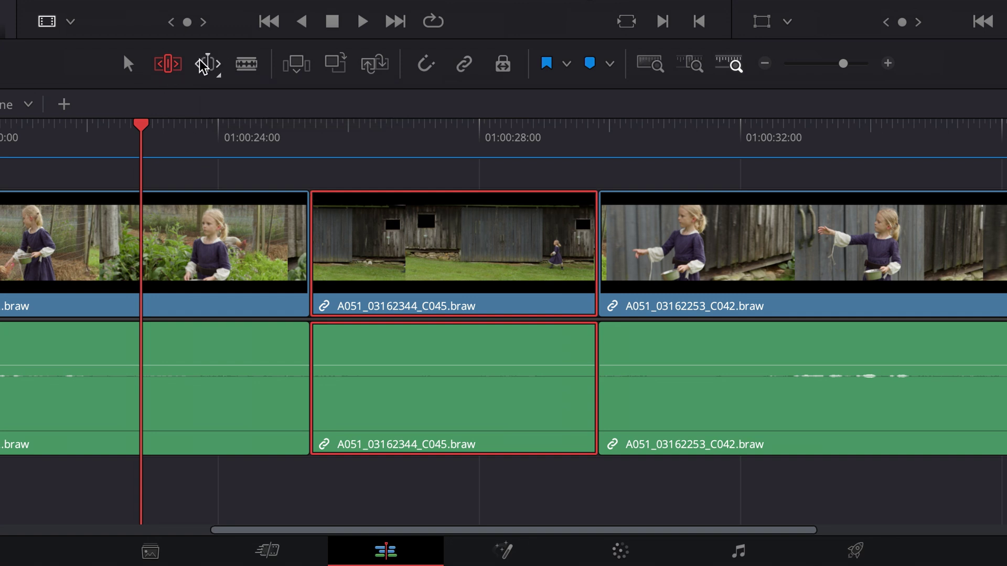
Switch the trim mode from Slide to Slip and slip the barn footage in small steps
right_click(208, 66)
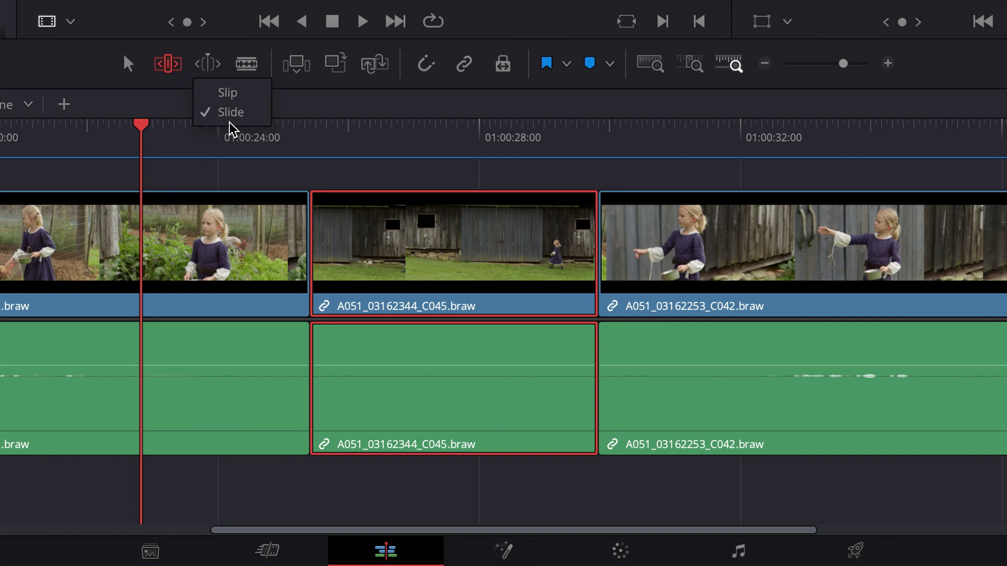
click(230, 96)
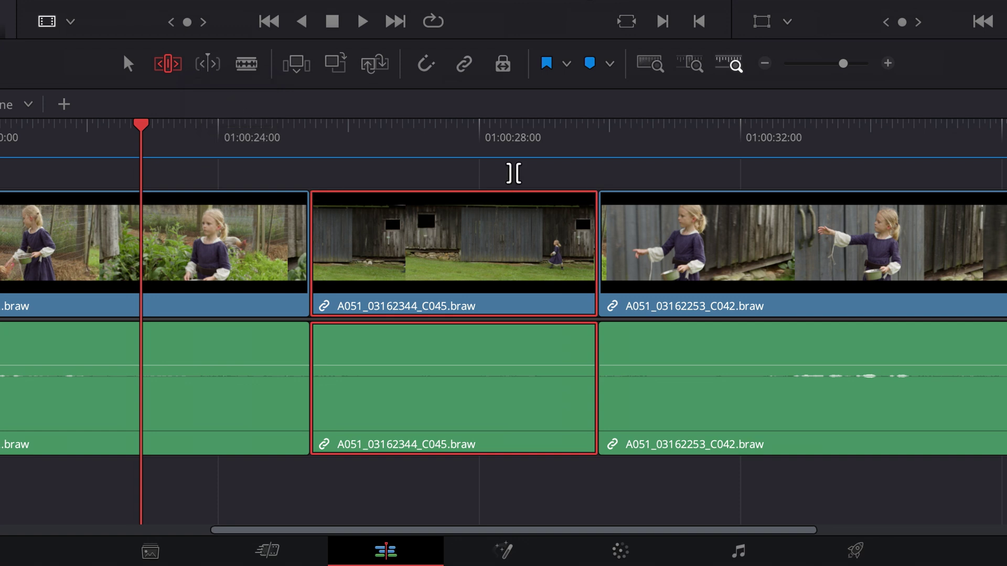
key(period)
key(period)
key(period)
key(period)
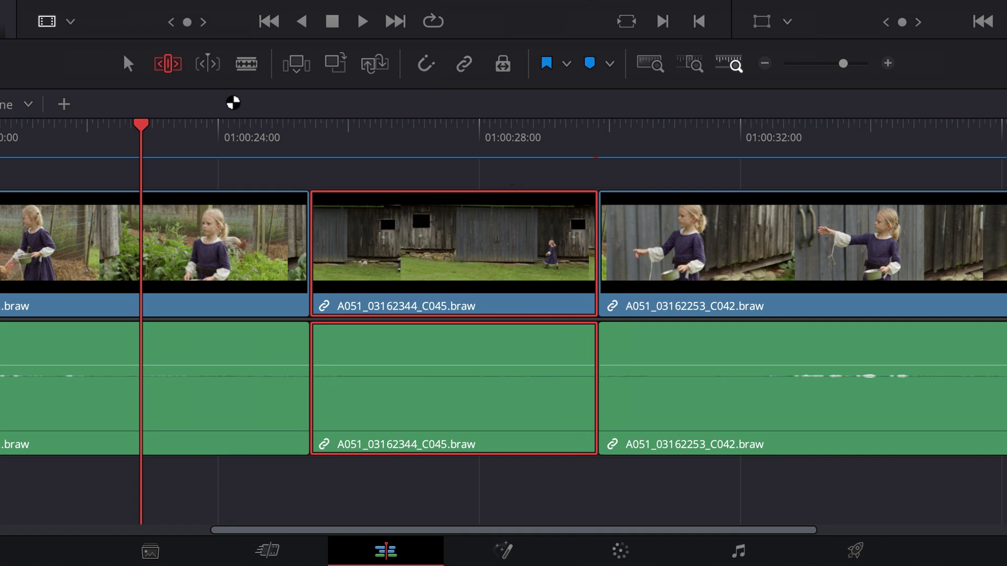
Dynamically slip the barn clip about two seconds with J, then select its video and audio
click(209, 65)
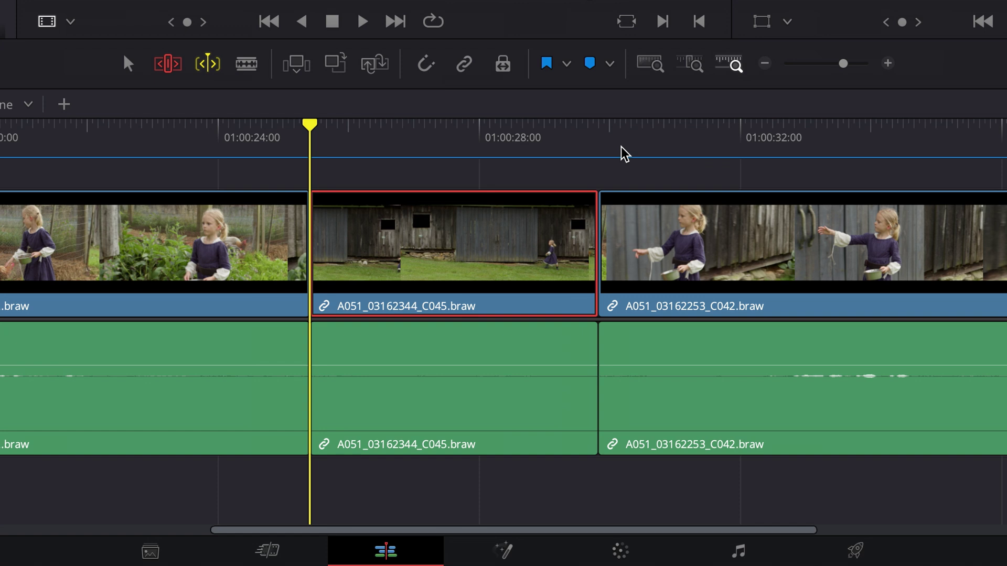
key(j)
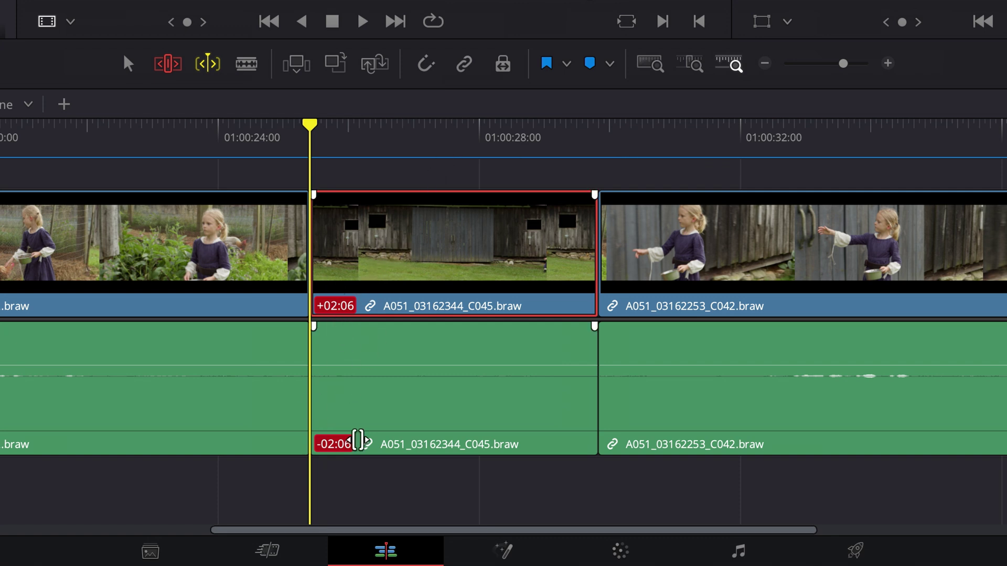
key(a)
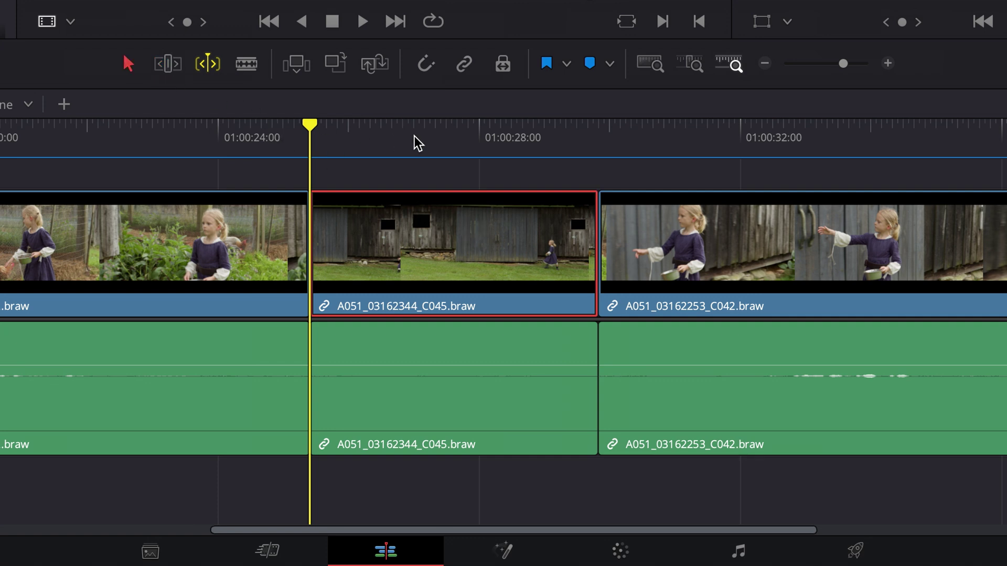
click(461, 378)
ctrl+click(459, 219)
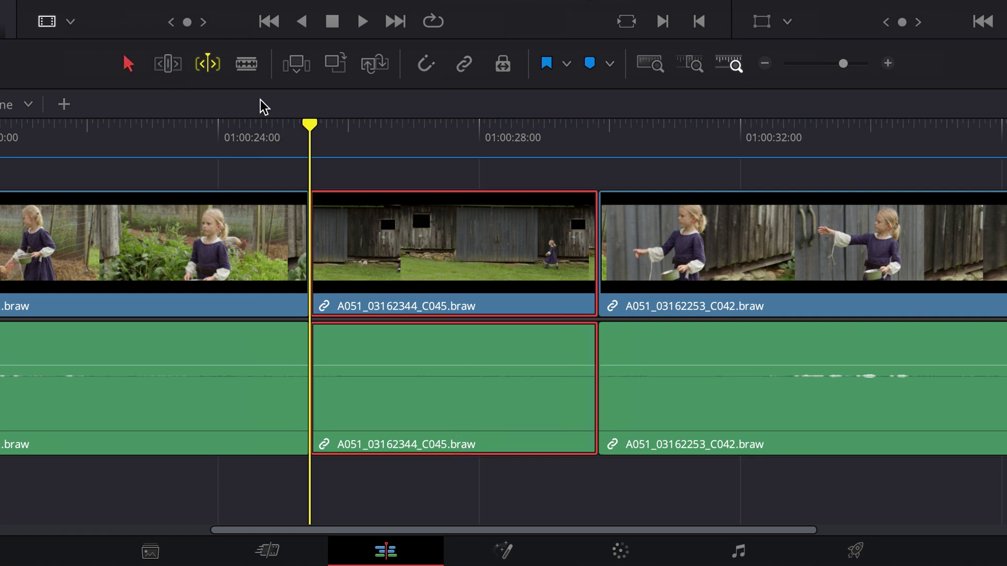
Slip the barn clip's footage within its slot in Trim mode
key(t)
drag(425, 250, 424, 250)
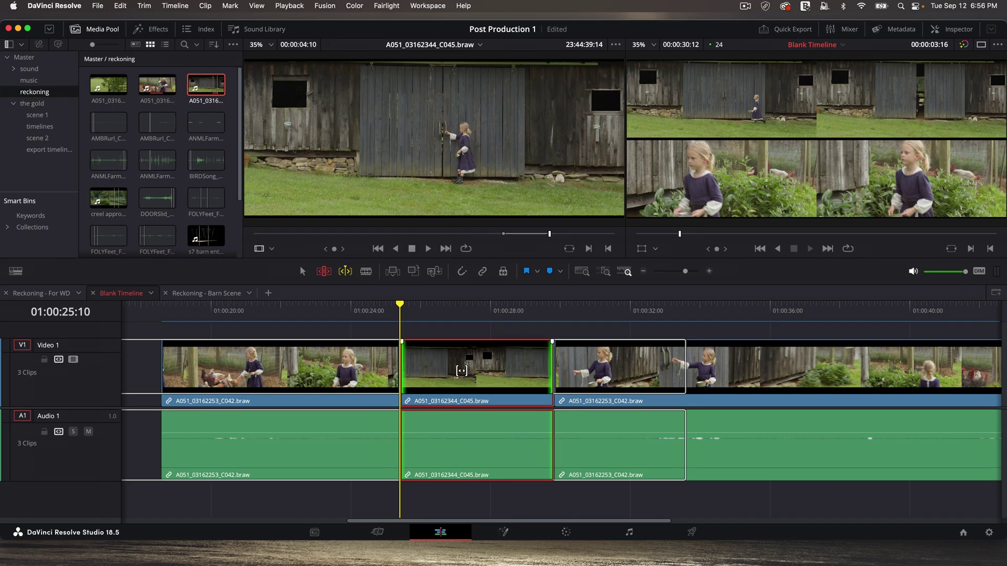
drag(461, 371, 462, 371)
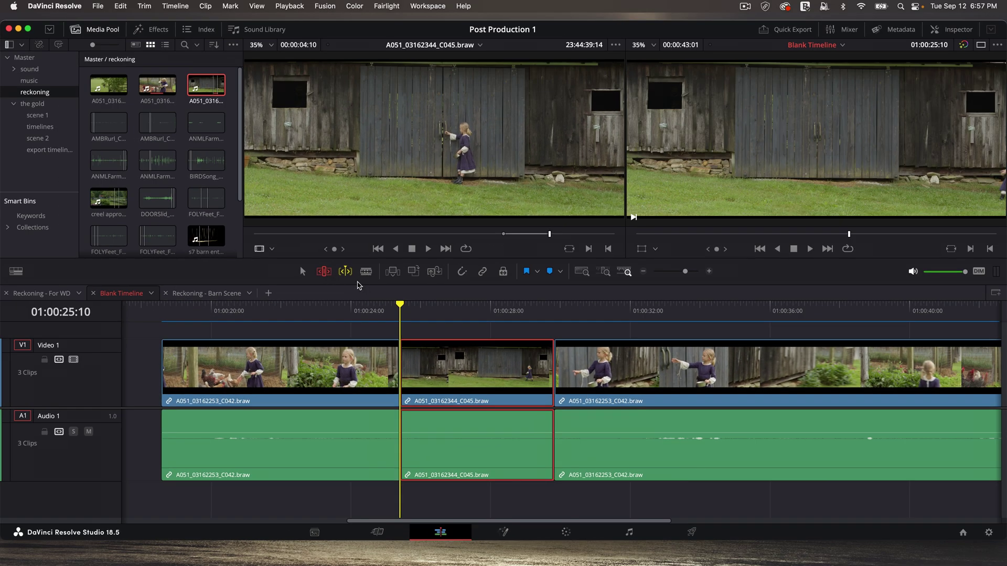
With dynamic trimming off, slip the barn clip forward by 12:22, then adjust slightly back
click(347, 272)
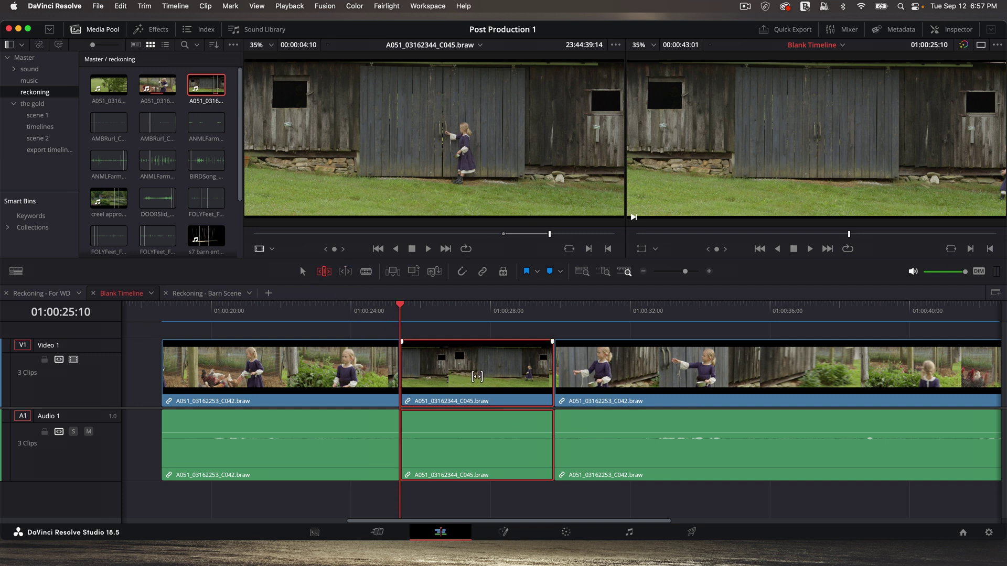
drag(482, 378, 482, 378)
scroll(482, 378, down, 4)
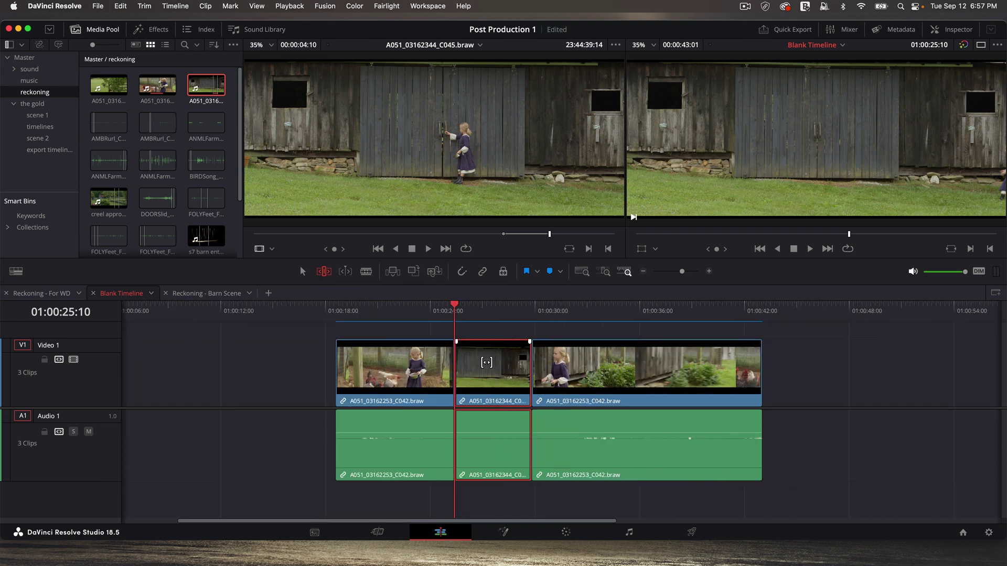
drag(489, 359, 489, 359)
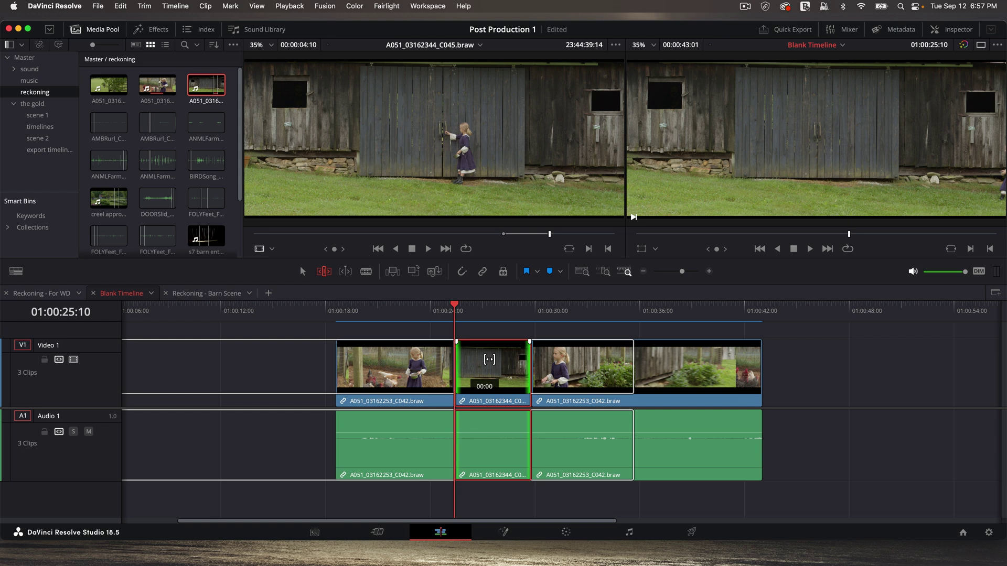
drag(489, 359, 583, 372)
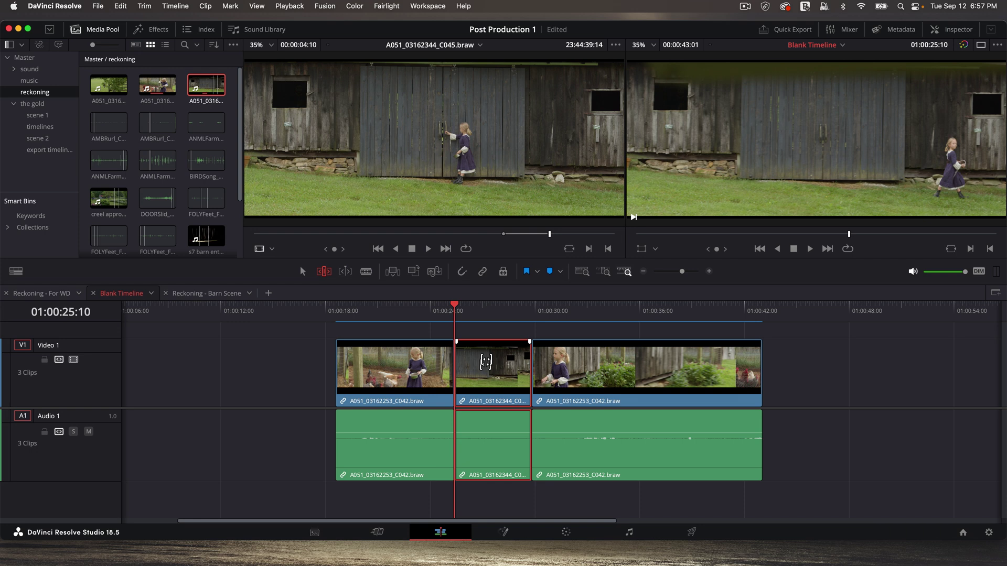
mouse_move(485, 362)
mouse_down()
mouse_move(485, 370)
mouse_move(457, 361)
mouse_move(468, 360)
mouse_up()
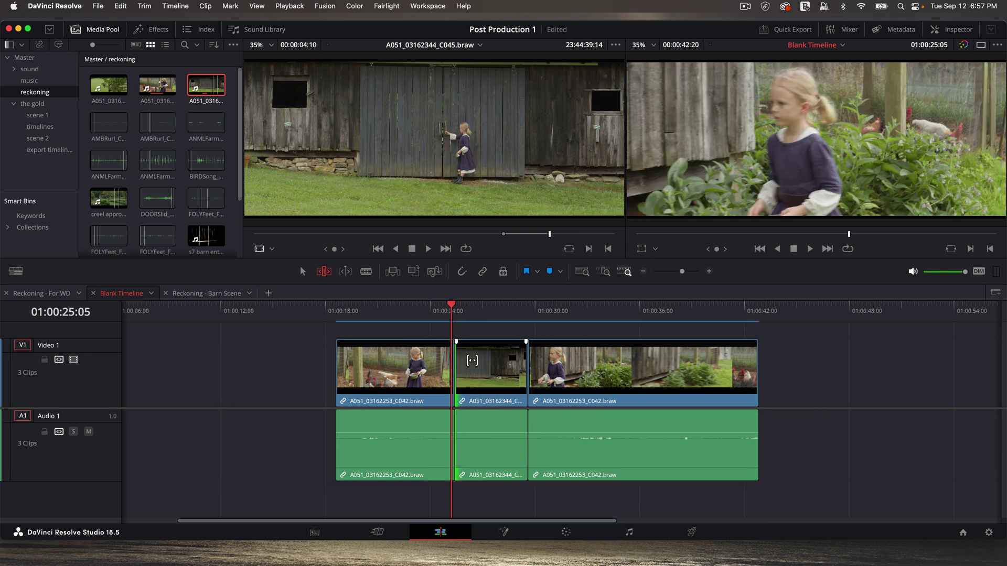